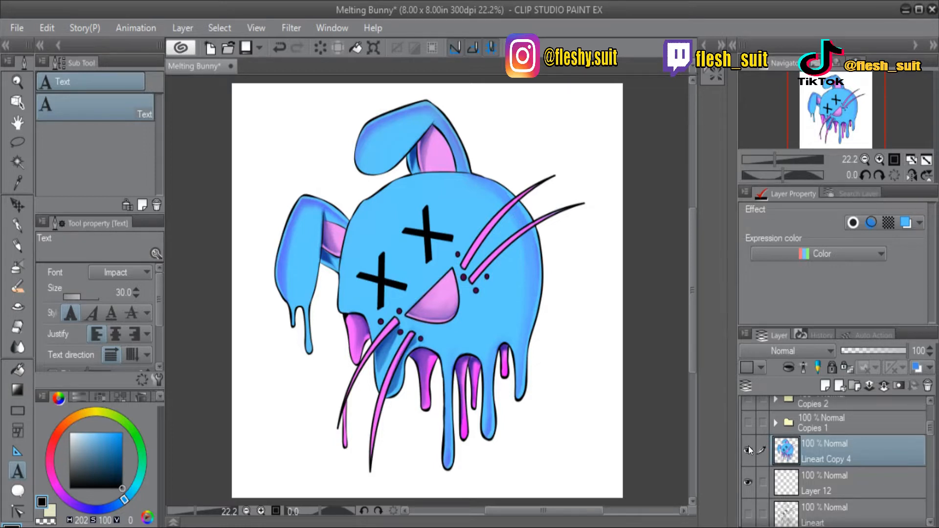
# Select the empty area around the bunny on the Lineart Copy 4 layer with Auto select, referring to the editing layer only.
pyautogui.click(799, 446)
pyautogui.click(18, 161)
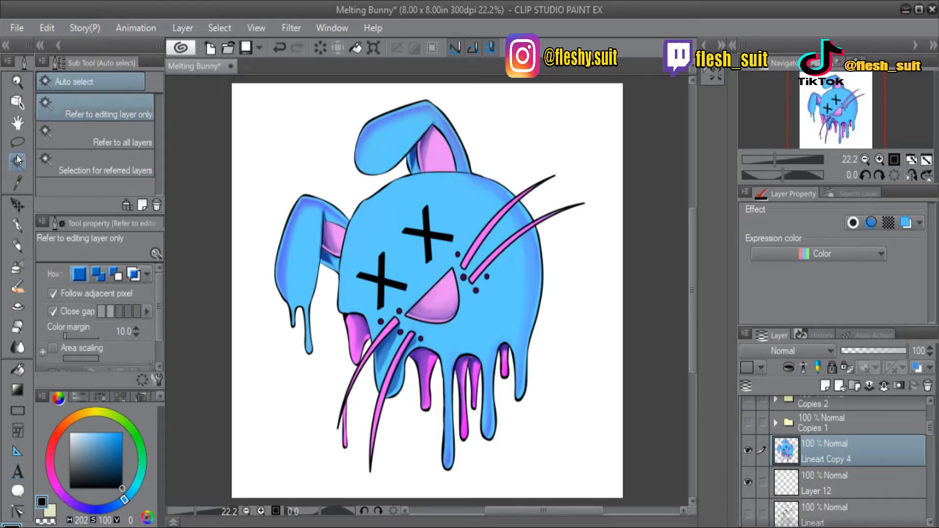
pyautogui.click(17, 161)
pyautogui.click(530, 443)
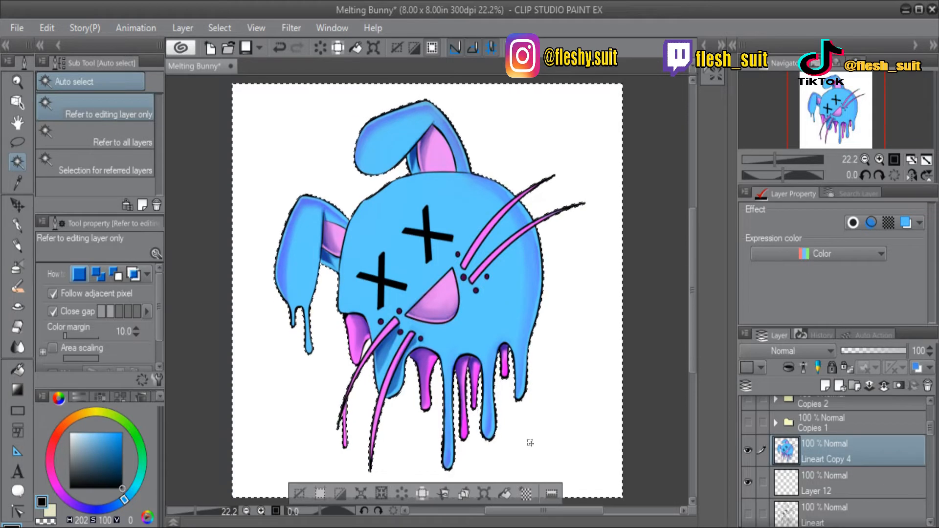
# Add a new raster layer between Layer 12 and Lineart Copy 4, and make Lineart Copy 4 the active layer again.
pyautogui.click(818, 489)
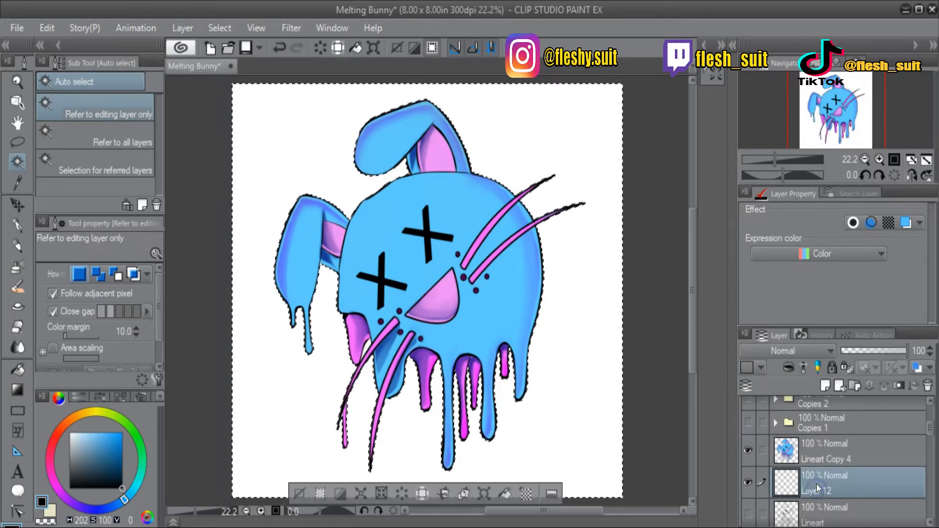
pyautogui.click(825, 385)
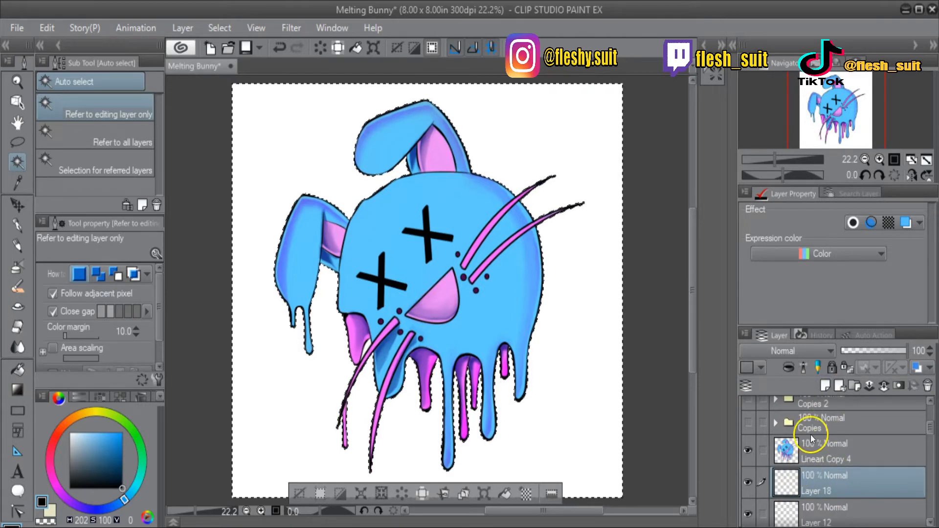
pyautogui.click(809, 451)
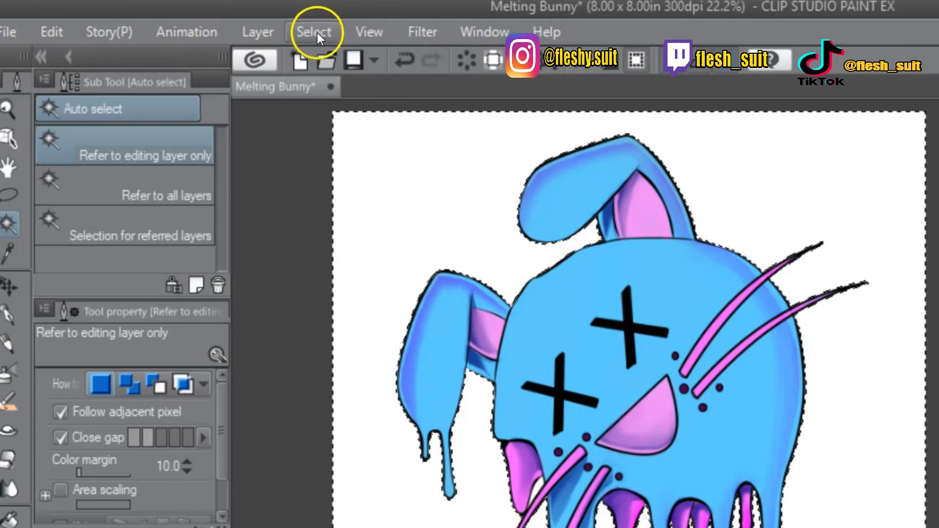
# Shrink the selected area by 20 px with the rounded shrinking type and invert the selection.
pyautogui.click(317, 33)
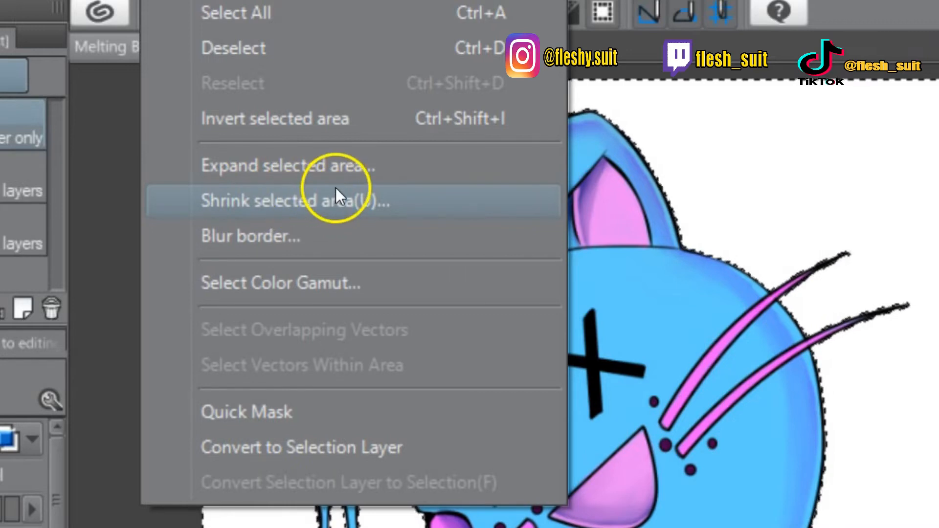
pyautogui.click(339, 200)
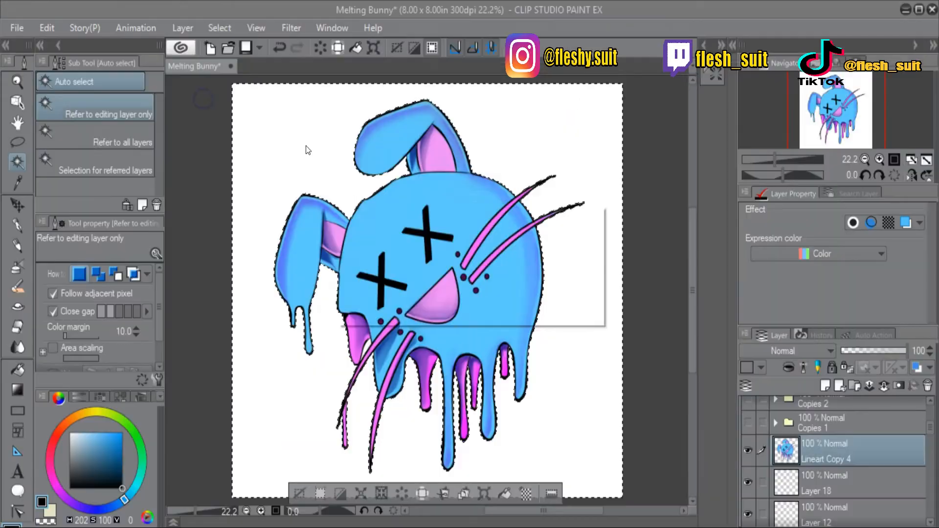
pyautogui.click(442, 240)
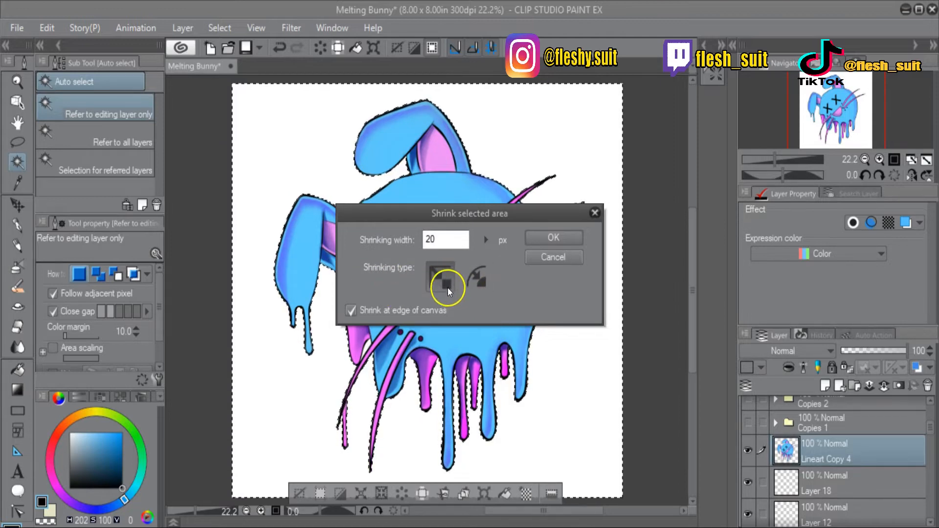
pyautogui.click(480, 276)
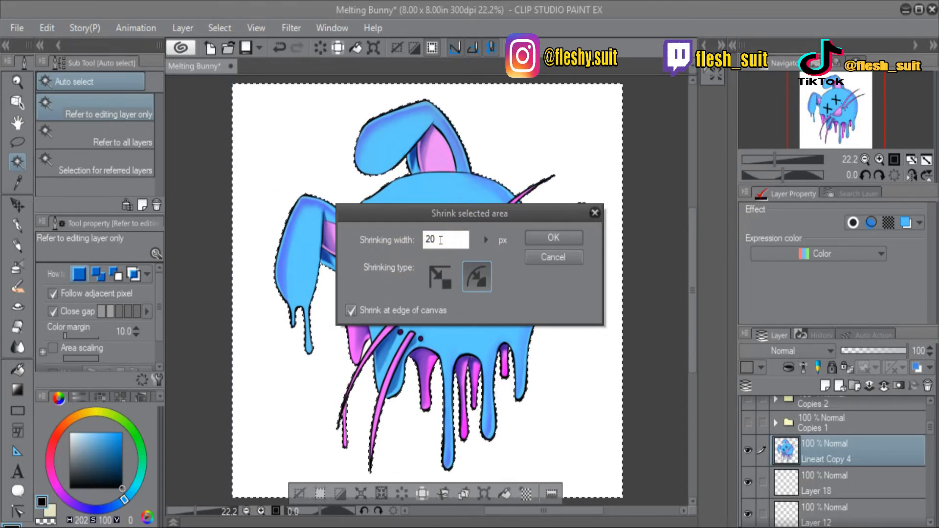
pyautogui.click(554, 237)
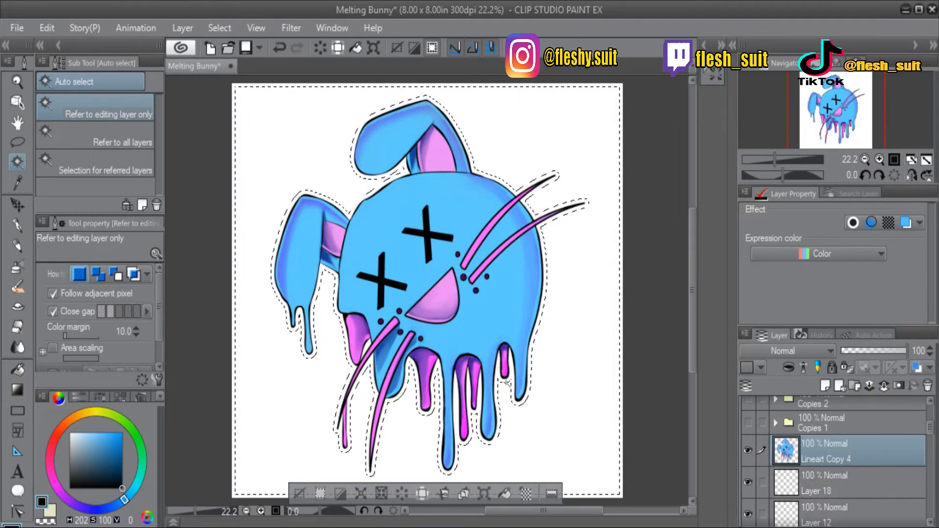
pyautogui.click(217, 29)
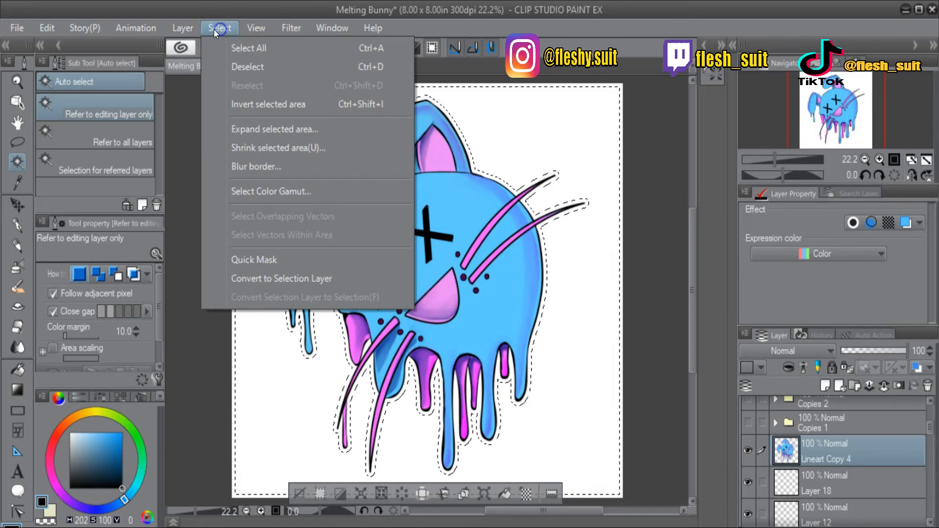
pyautogui.click(272, 102)
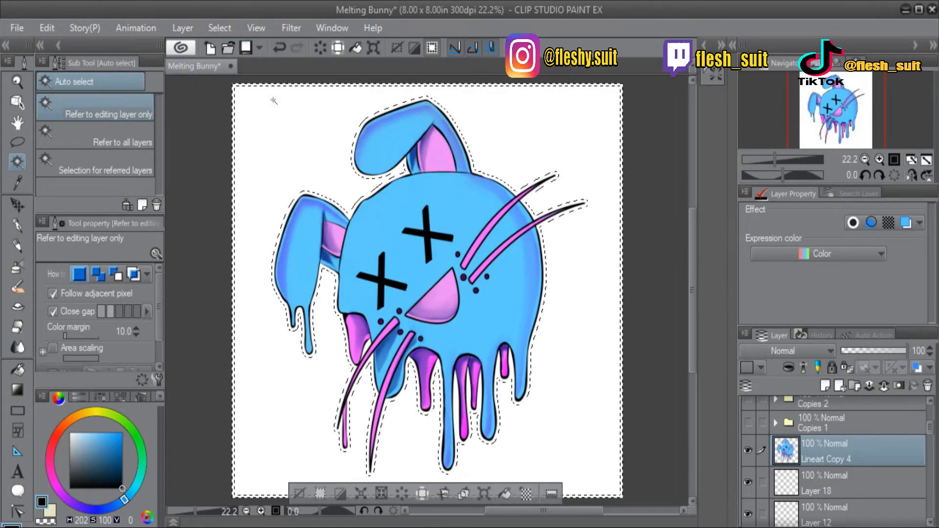
# Fill the selection on Layer 18 with saturated blue (H 235, S 100, V 100) to form an outline behind the bunny.
pyautogui.click(815, 482)
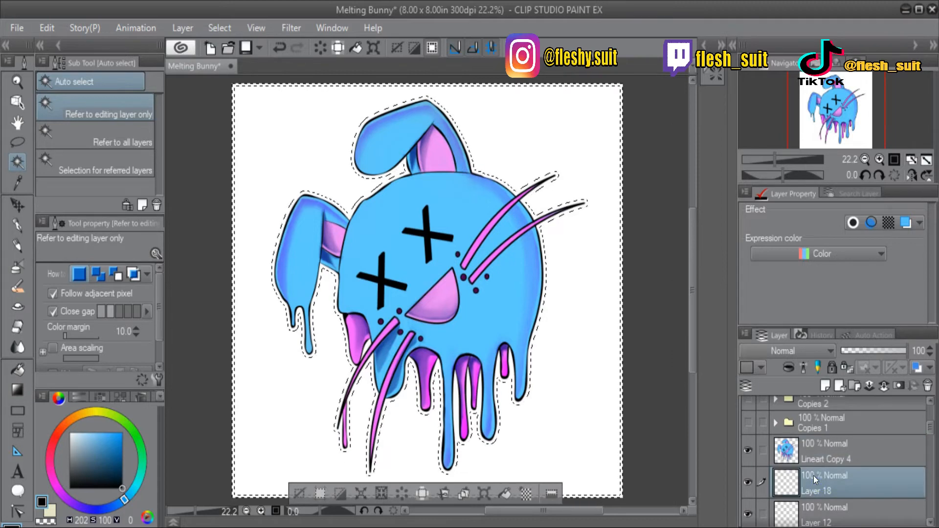
pyautogui.click(122, 430)
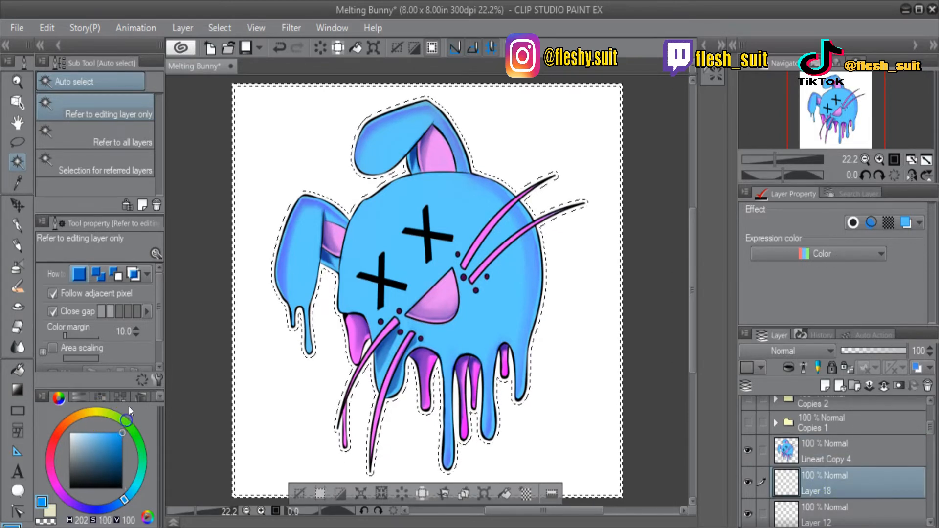
pyautogui.click(101, 509)
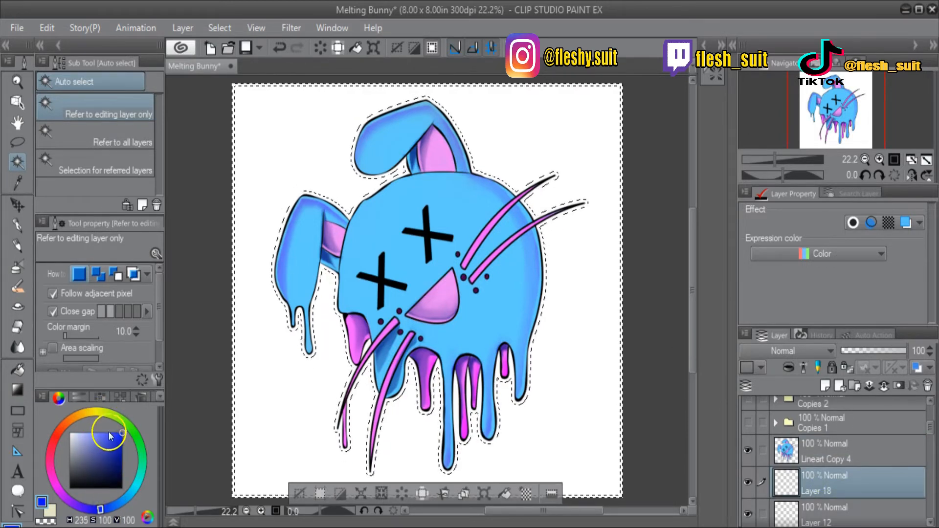
pyautogui.click(21, 361)
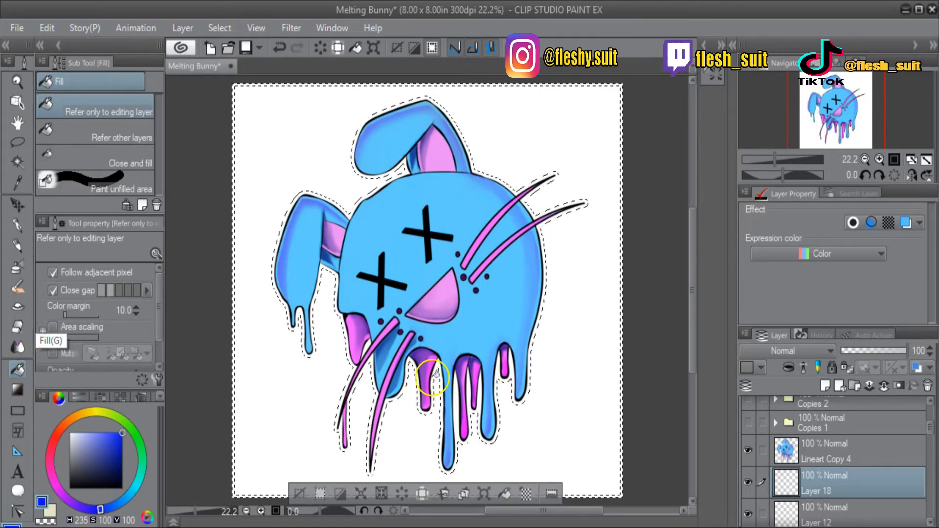
pyautogui.click(292, 245)
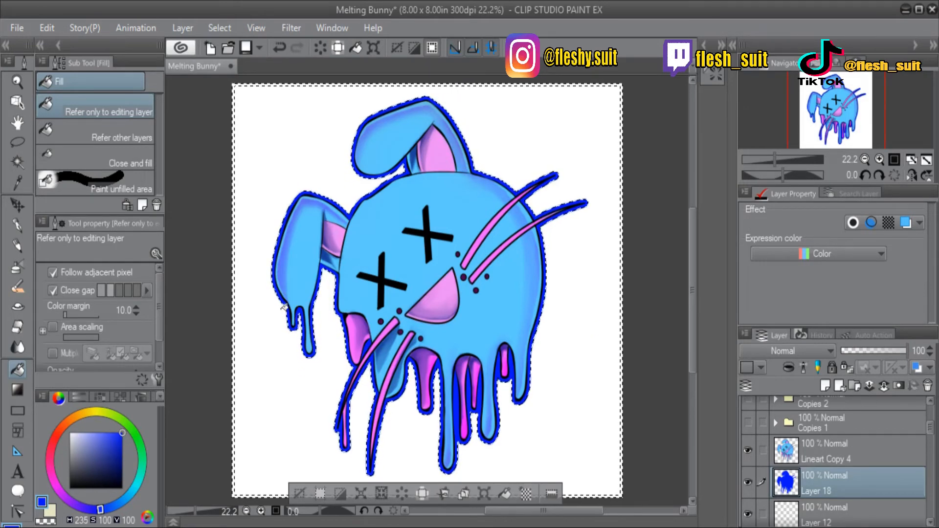
# Add a new layer clipped to the blue outline layer and clear the selection.
pyautogui.click(825, 385)
pyautogui.click(789, 368)
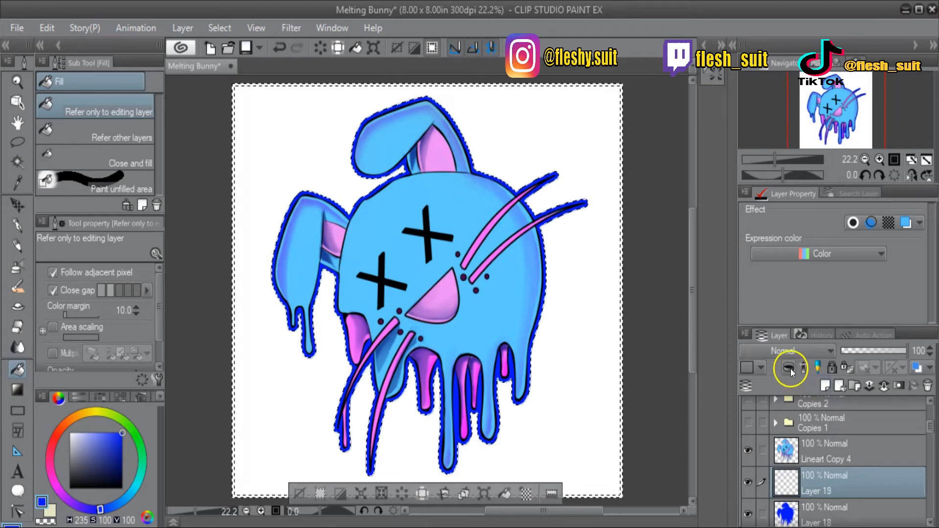
pyautogui.click(215, 26)
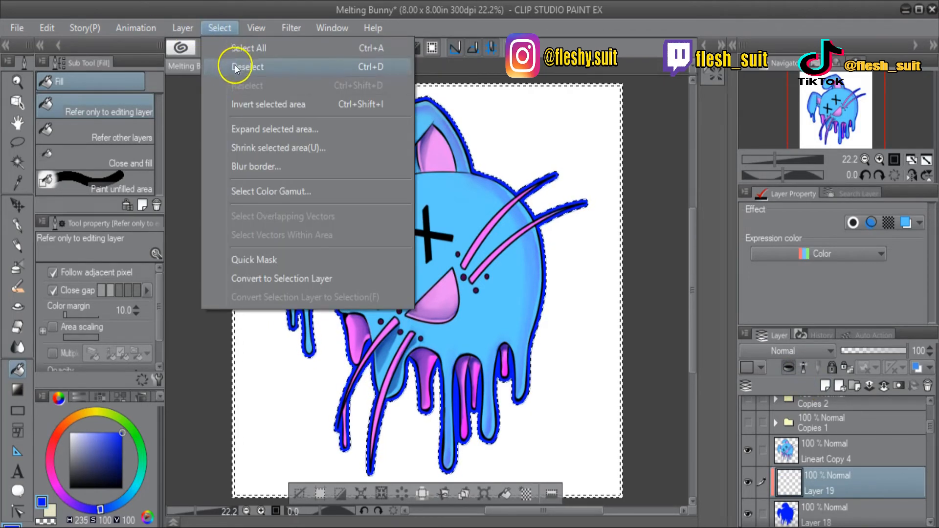
pyautogui.click(229, 68)
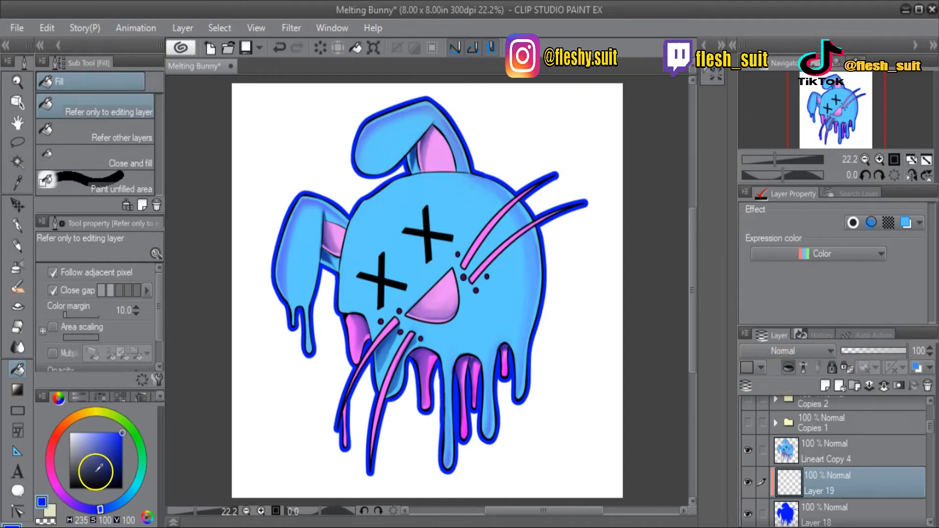
# Apply the Night sky gradient to the clipped Layer 19, running vertically from the bottom of the bunny to above its ear.
pyautogui.click(18, 389)
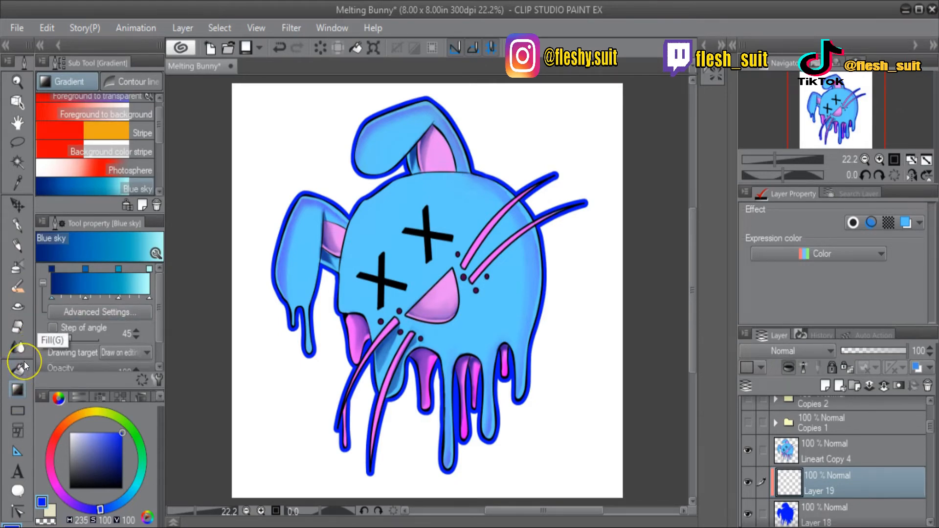
pyautogui.scroll(-5, 161, 168)
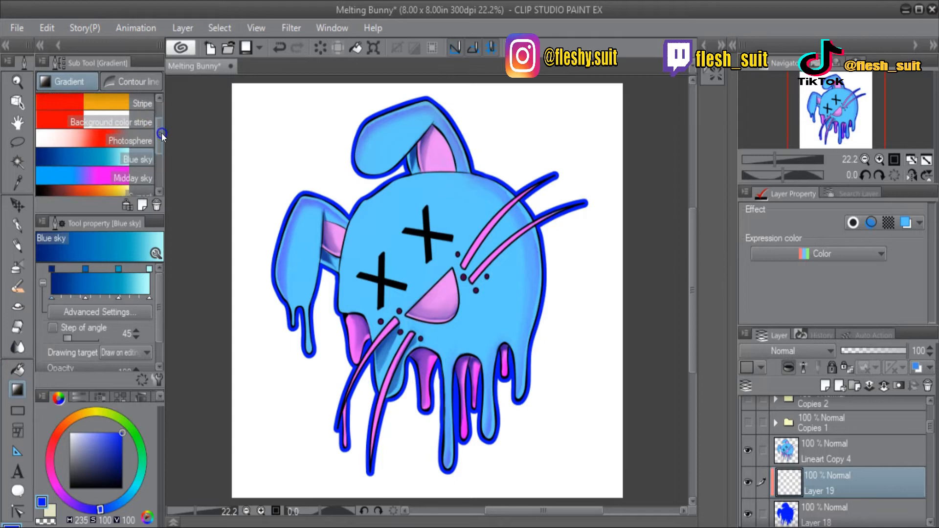
pyautogui.scroll(-1, 164, 174)
pyautogui.click(114, 128)
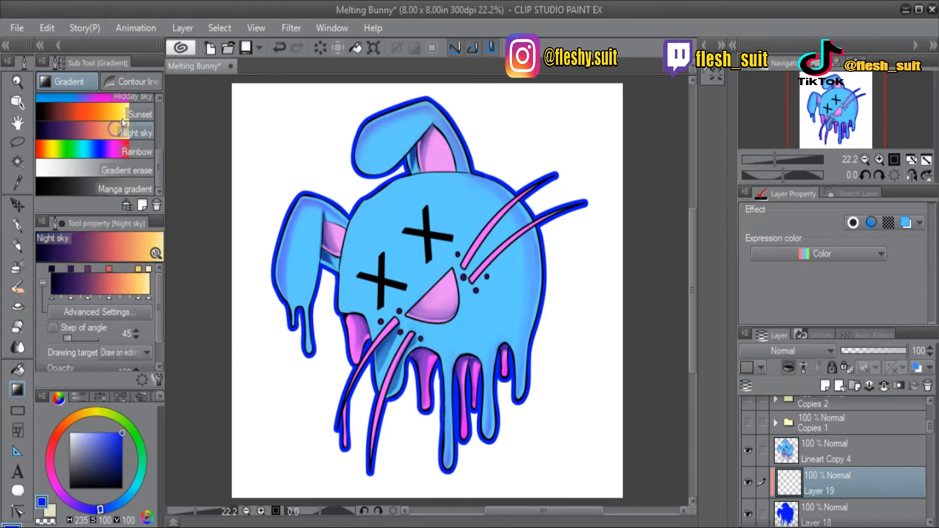
pyautogui.moveTo(444, 470); pyautogui.dragTo(442, 70)
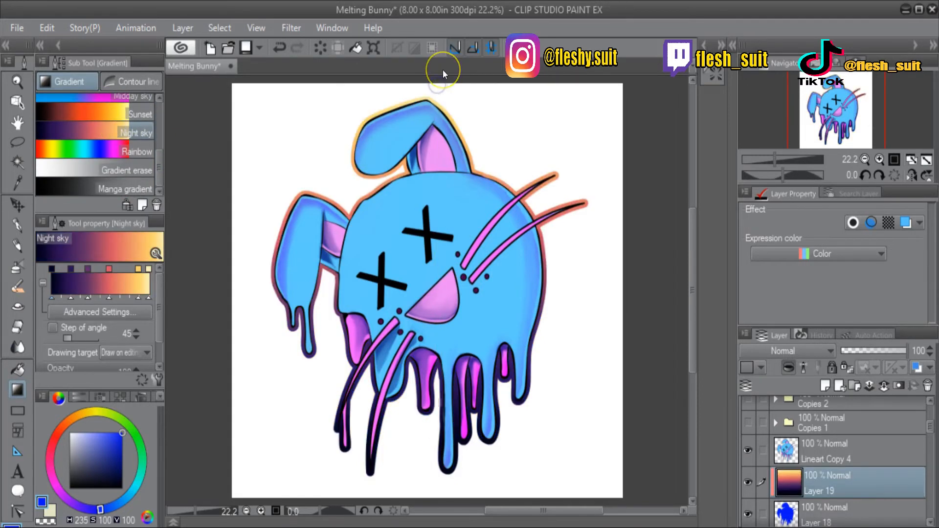
# Add another layer clipped to the outline above Layer 19 and try the Sunset gradient on it in both vertical directions.
pyautogui.click(829, 385)
pyautogui.click(790, 365)
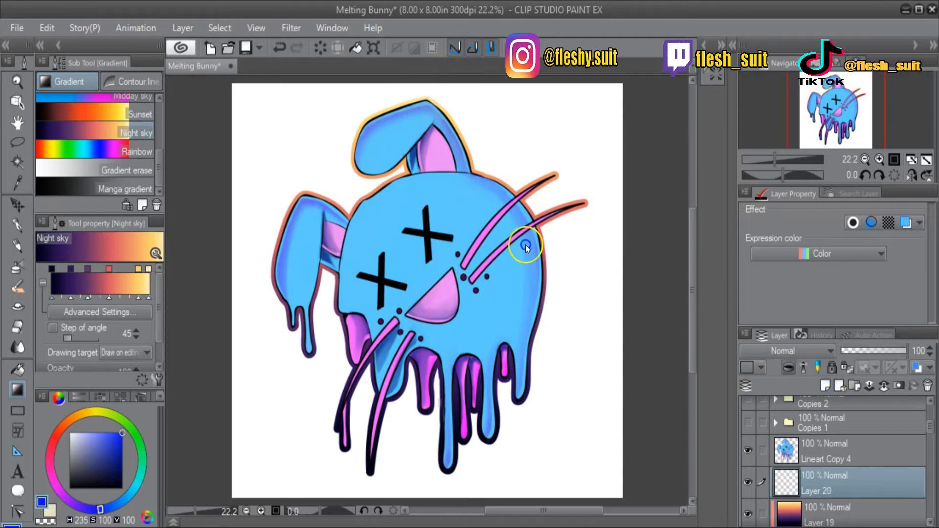
pyautogui.moveTo(157, 152); pyautogui.dragTo(159, 128)
pyautogui.click(108, 178)
pyautogui.moveTo(441, 453); pyautogui.dragTo(439, 104)
pyautogui.moveTo(411, 155); pyautogui.dragTo(406, 451)
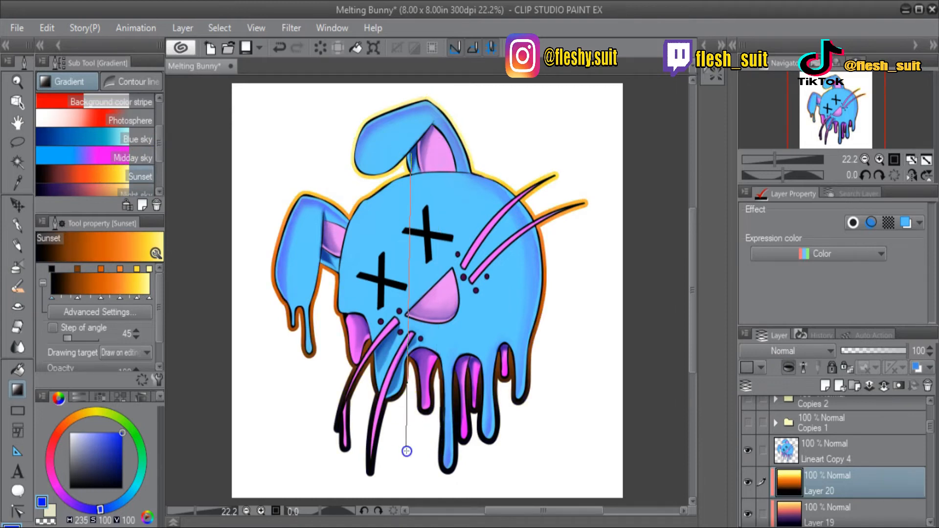
# Try the Midday sky and Foreground to transparent gradients vertically on Layer 20.
pyautogui.click(114, 157)
pyautogui.moveTo(425, 402); pyautogui.dragTo(419, 91)
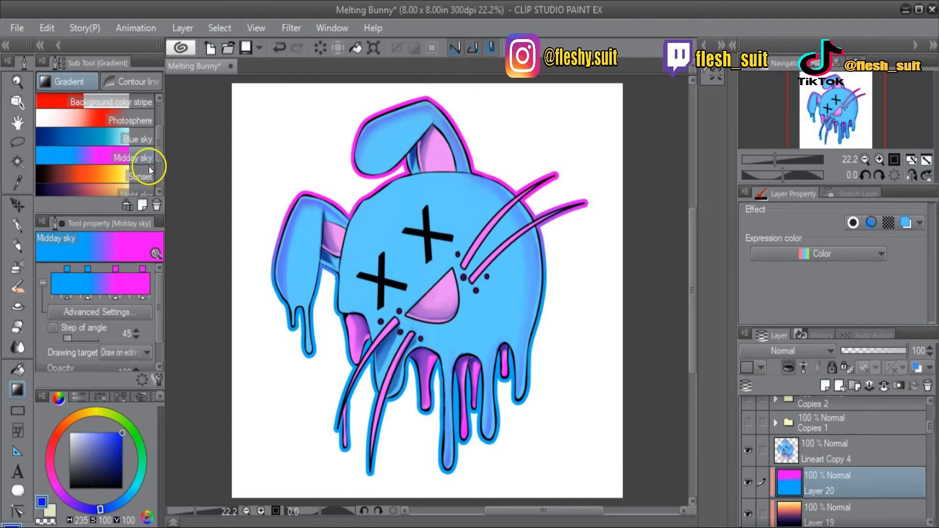
pyautogui.moveTo(158, 144); pyautogui.dragTo(157, 122)
pyautogui.click(149, 104)
pyautogui.moveTo(415, 125); pyautogui.dragTo(440, 439)
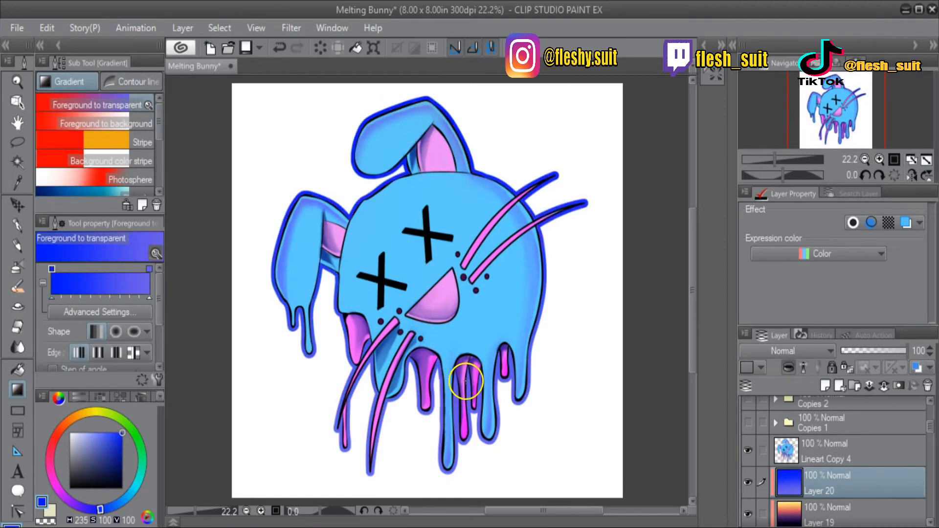
# Apply the Rainbow gradient vertically over the bunny on Layer 20.
pyautogui.scroll(-1, 157, 139)
pyautogui.scroll(-5, 157, 139)
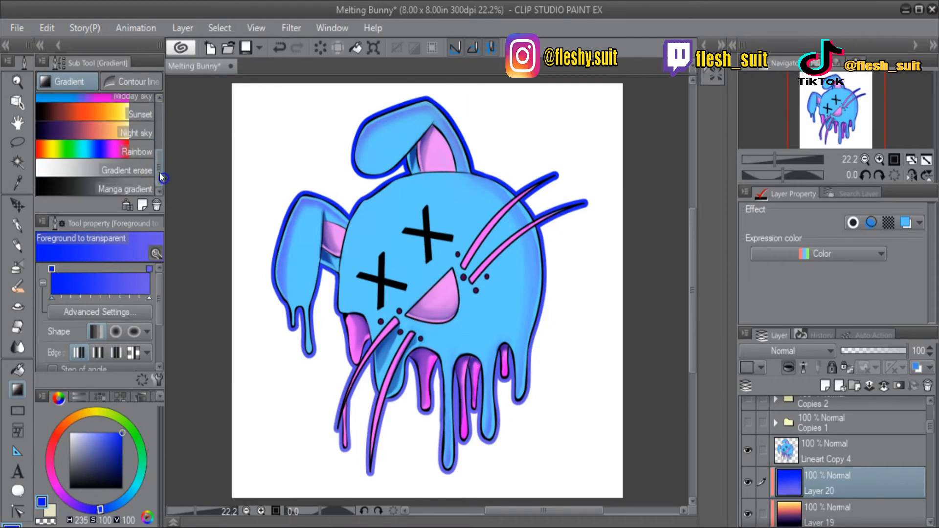
pyautogui.click(126, 153)
pyautogui.moveTo(414, 103); pyautogui.dragTo(422, 357)
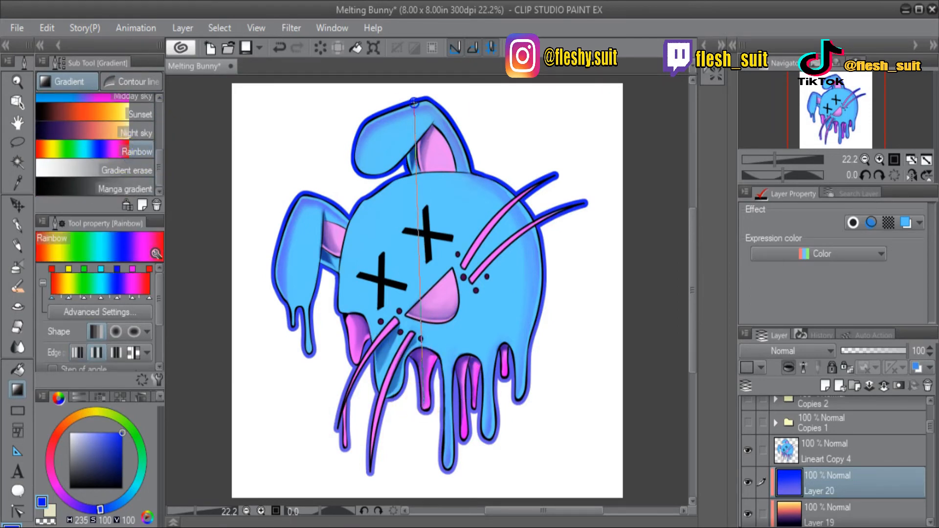
pyautogui.moveTo(414, 102); pyautogui.dragTo(414, 103)
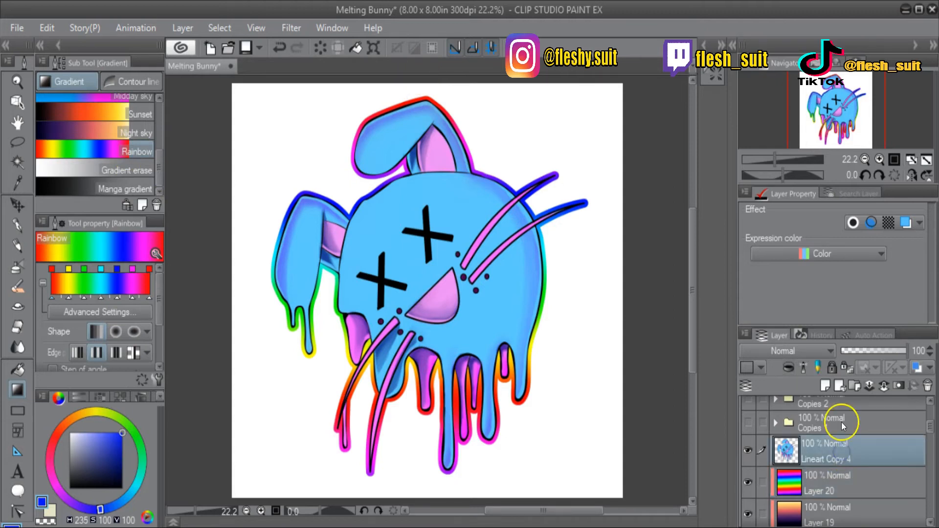
# Hide the rainbow gradient Layer 20 and the Night sky gradient Layer 19.
pyautogui.moveTo(929, 426)
pyautogui.mouseDown()
pyautogui.moveTo(931, 441)
pyautogui.moveTo(931, 426)
pyautogui.mouseUp()
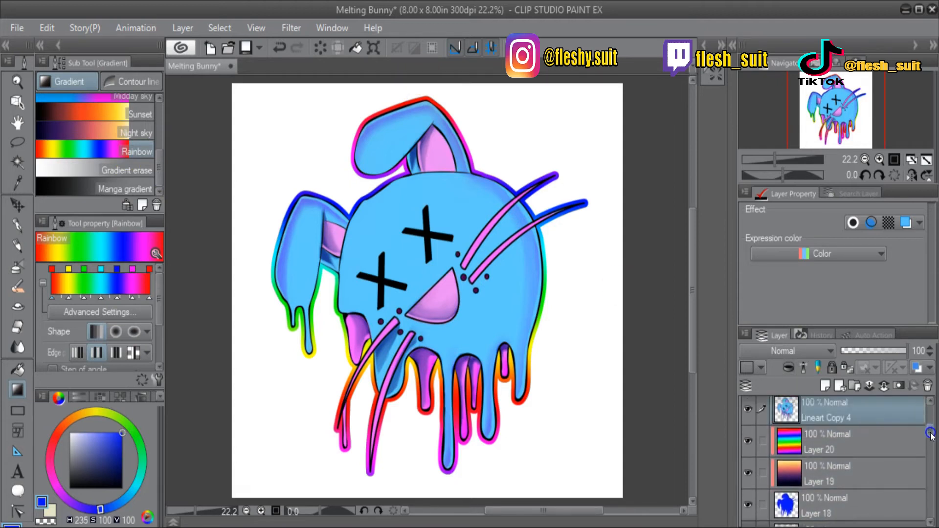
pyautogui.click(748, 441)
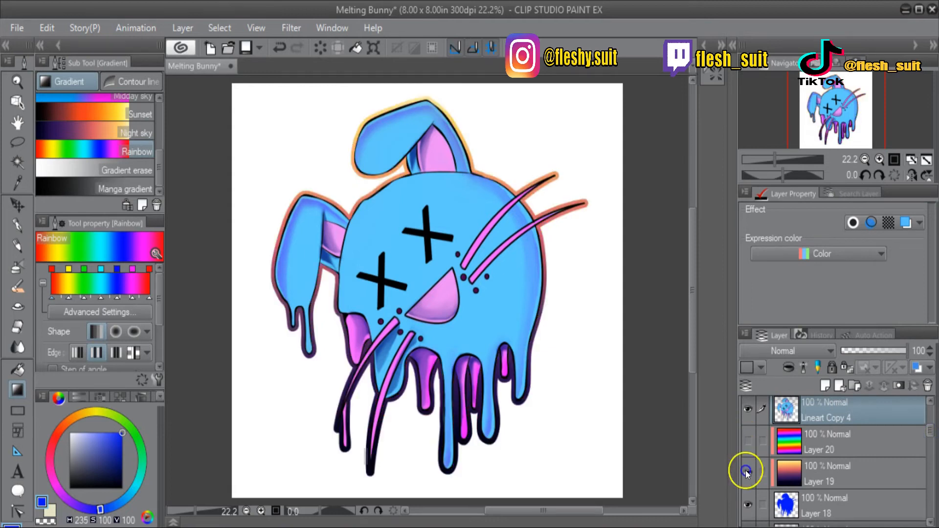
pyautogui.click(747, 472)
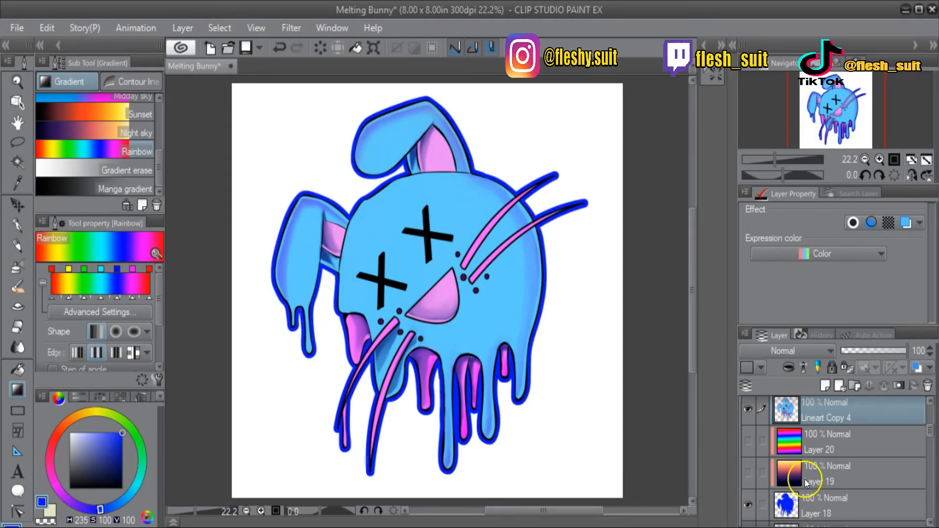